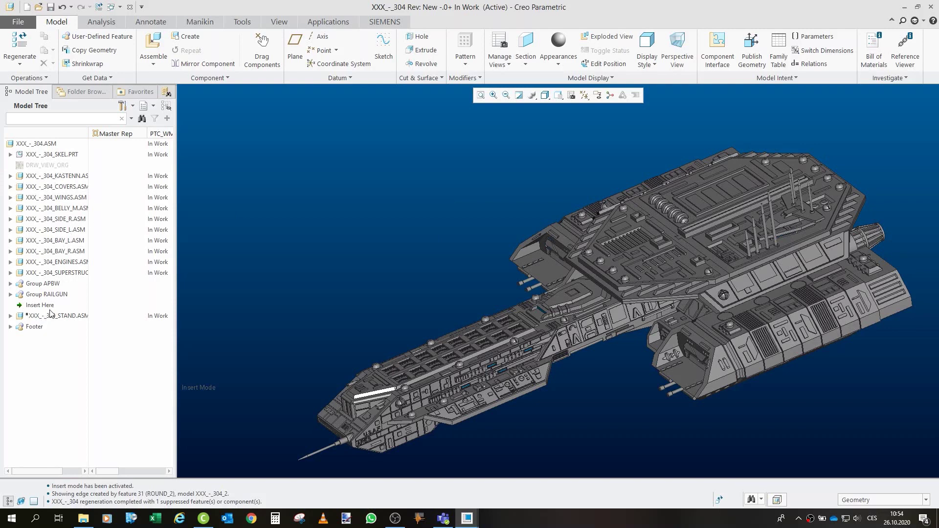
Drag the Insert Here marker up to just below the XXX_-_304_KASTENN hull subassembly.
drag(50, 309, 61, 178)
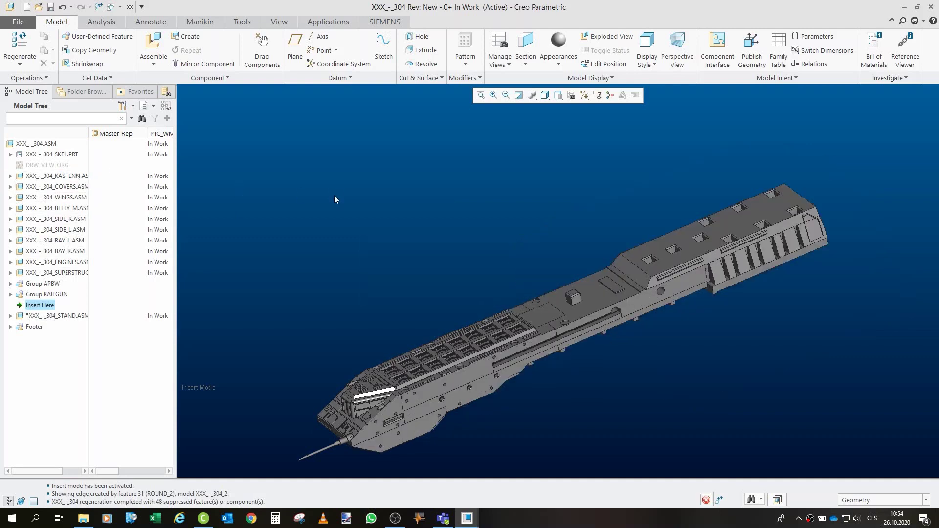
Orbit the bare hull and barrel through side, oblique top and frontal views.
mouse_move(425, 358)
middle_down()
mouse_move(456, 337)
mouse_move(587, 300)
middle_up()
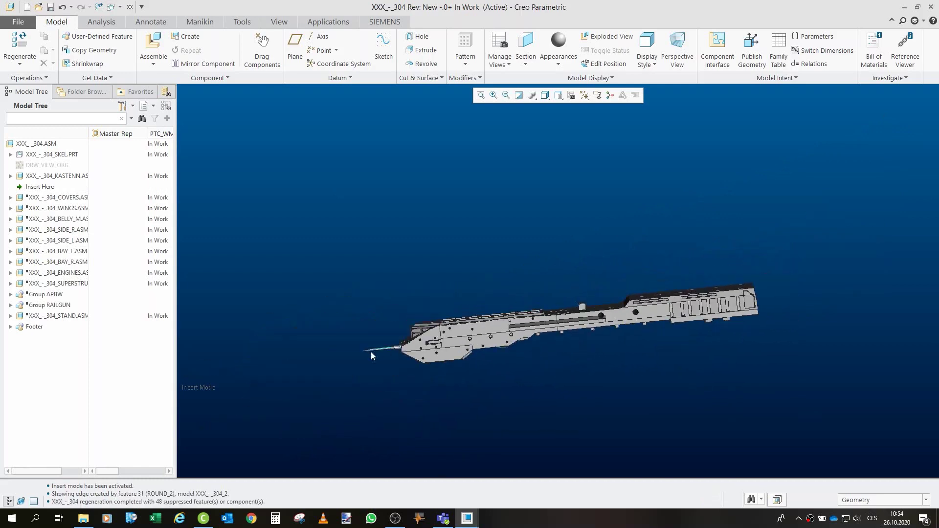
mouse_move(587, 300)
middle_down()
mouse_move(634, 350)
mouse_move(722, 409)
mouse_move(667, 234)
middle_up()
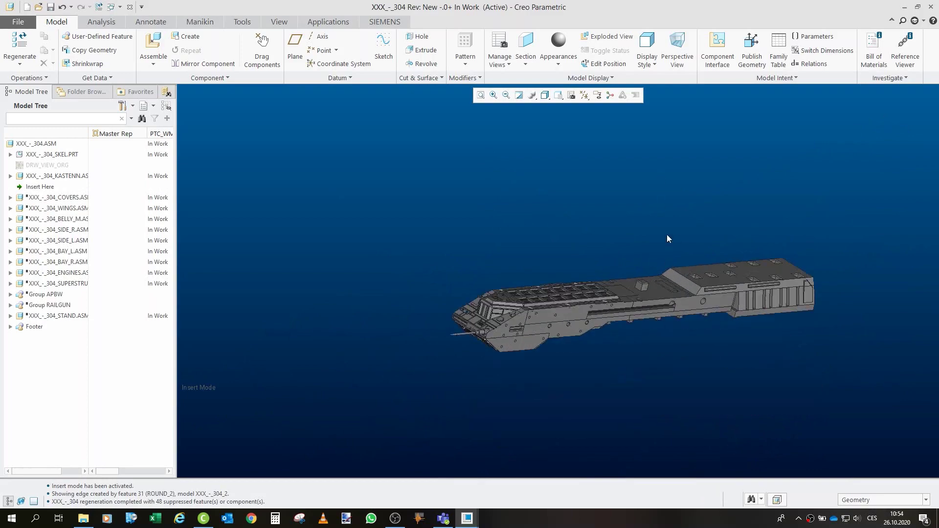
scroll(639, 301, up, 3)
scroll(670, 305, up, 2)
scroll(671, 309, down, 1)
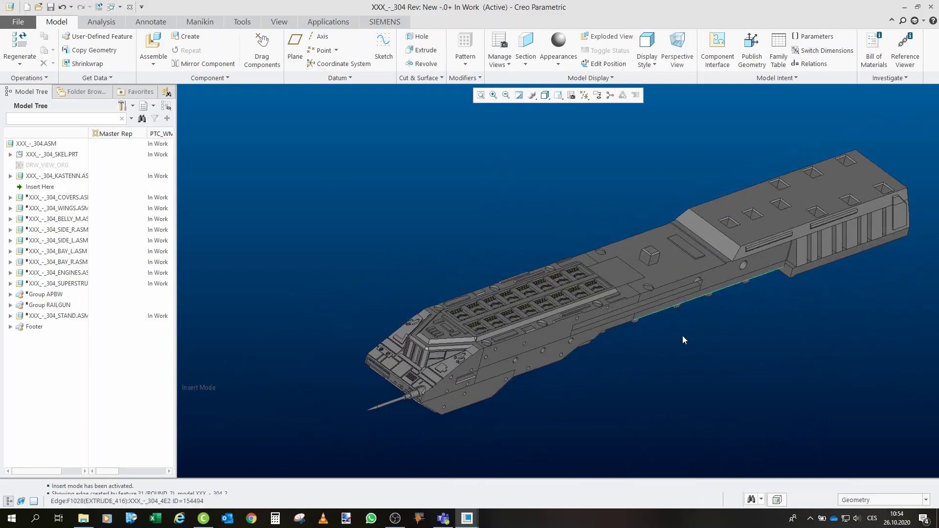
middle_drag(683, 337, 678, 304)
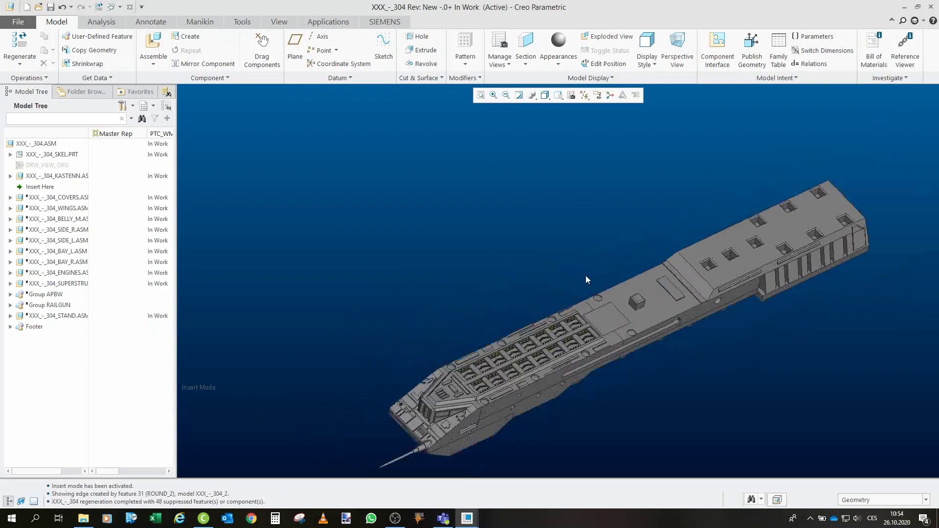
scroll(585, 275, up, 2)
scroll(579, 294, up, 2)
scroll(587, 286, up, 2)
scroll(588, 286, down, 2)
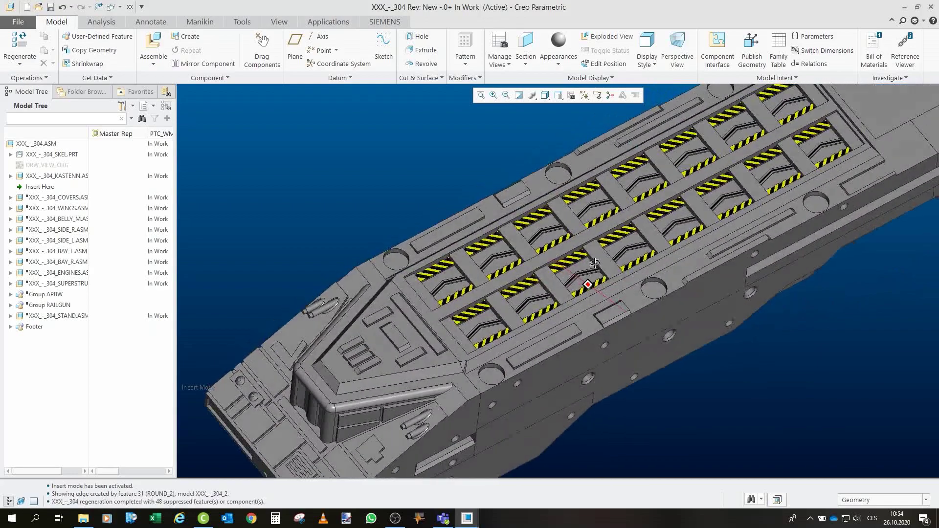
scroll(591, 275, down, 2)
mouse_move(595, 263)
middle_down()
mouse_move(551, 257)
mouse_move(529, 242)
middle_up()
scroll(535, 254, down, 2)
scroll(529, 245, down, 1)
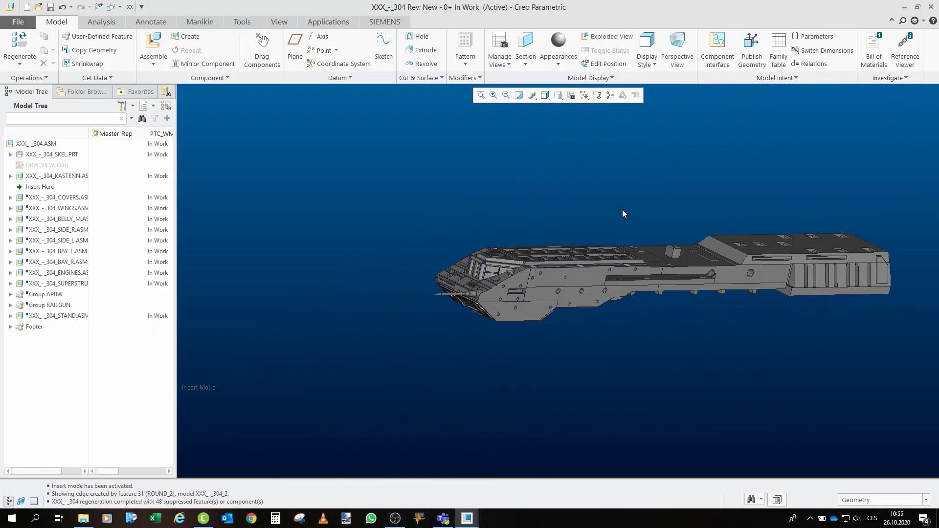
scroll(455, 391, up, 2)
scroll(414, 318, up, 2)
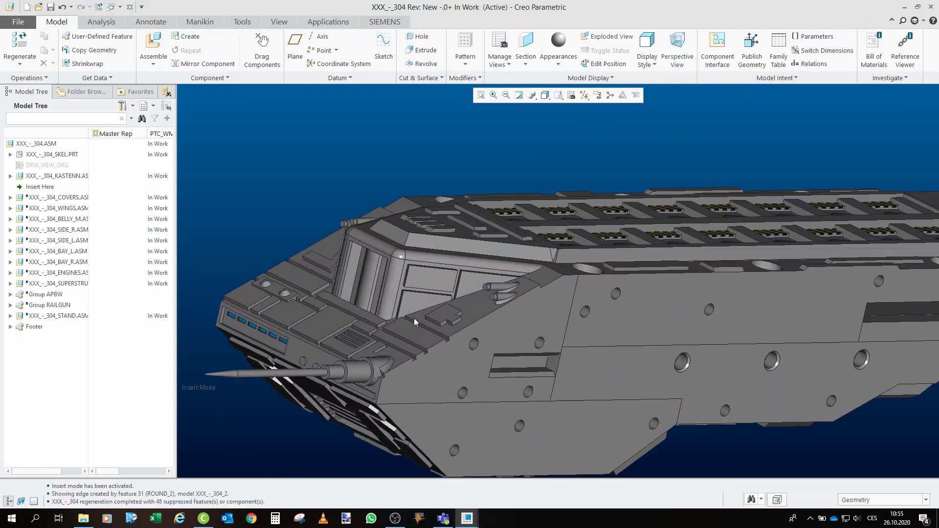
scroll(314, 299, up, 2)
scroll(478, 256, up, 2)
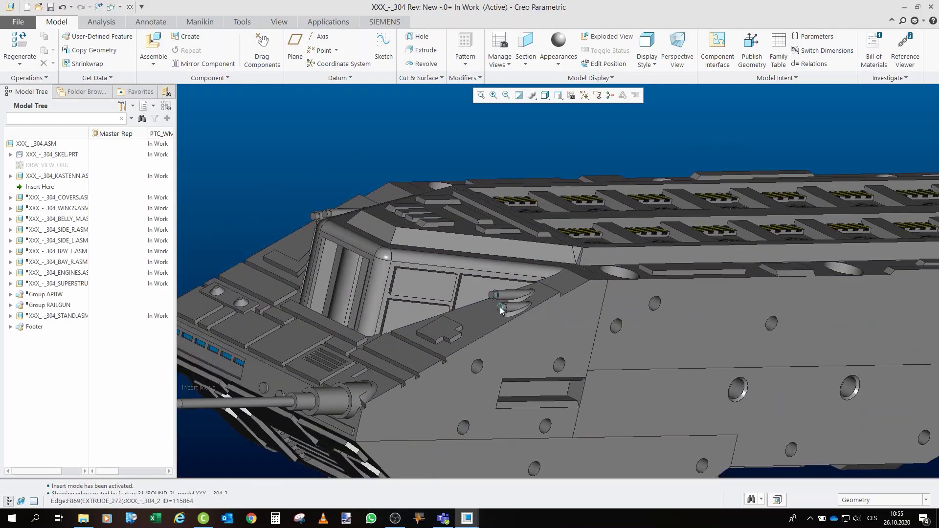
scroll(481, 291, down, 2)
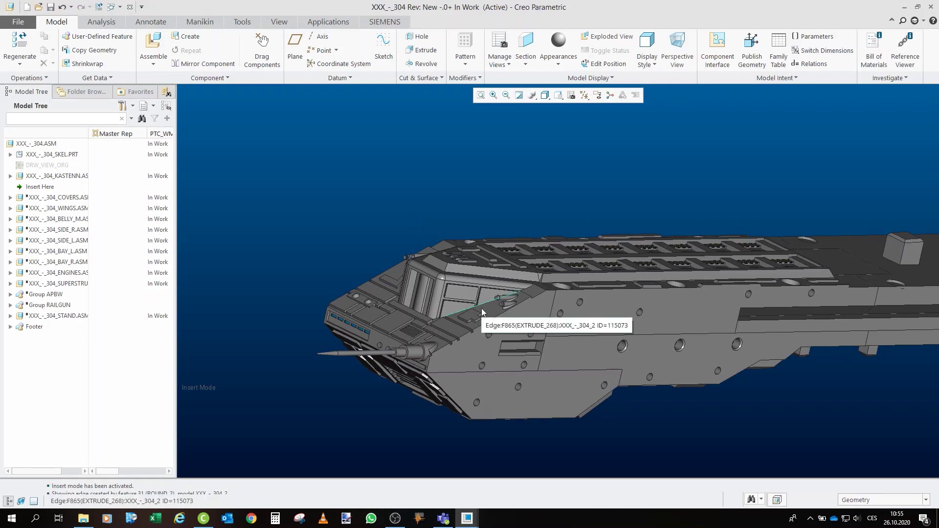
scroll(483, 311, down, 3)
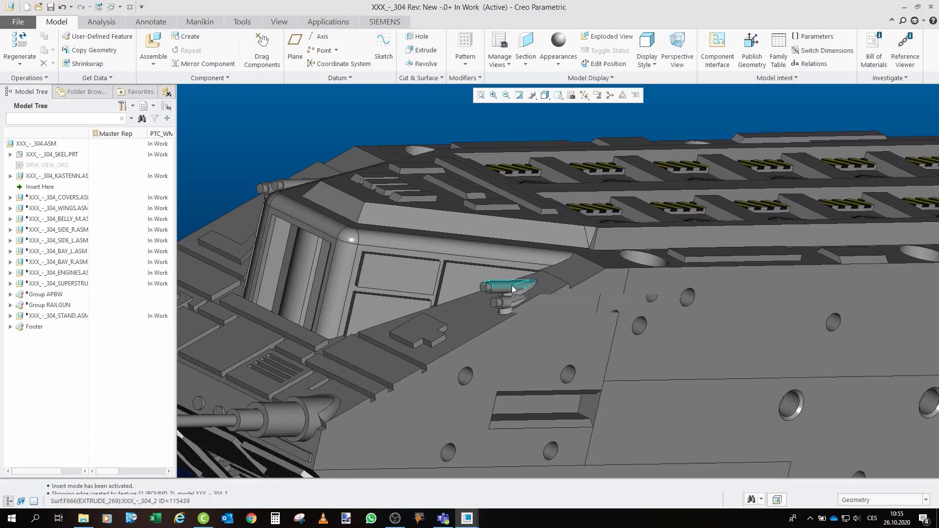
scroll(511, 286, up, 3)
scroll(499, 283, up, 2)
scroll(498, 285, up, 1)
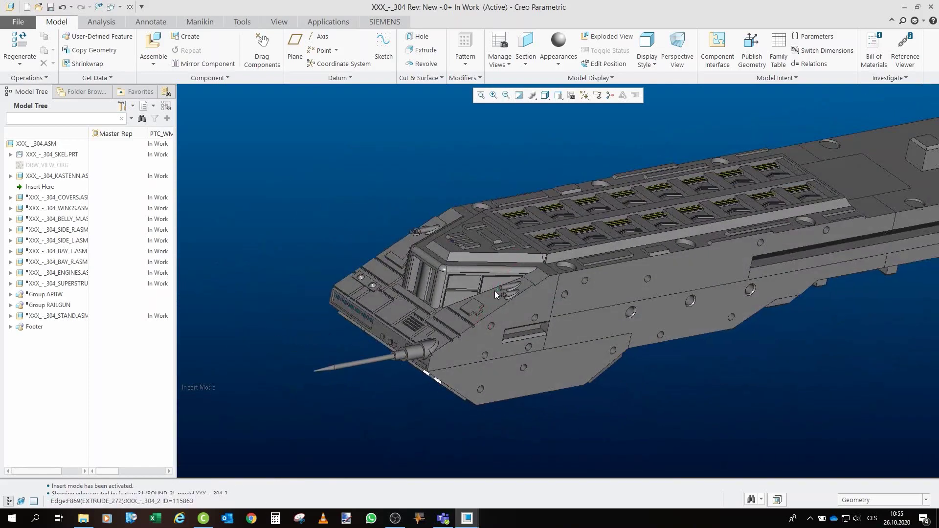
scroll(494, 291, up, 1)
scroll(390, 190, up, 1)
scroll(391, 190, up, 1)
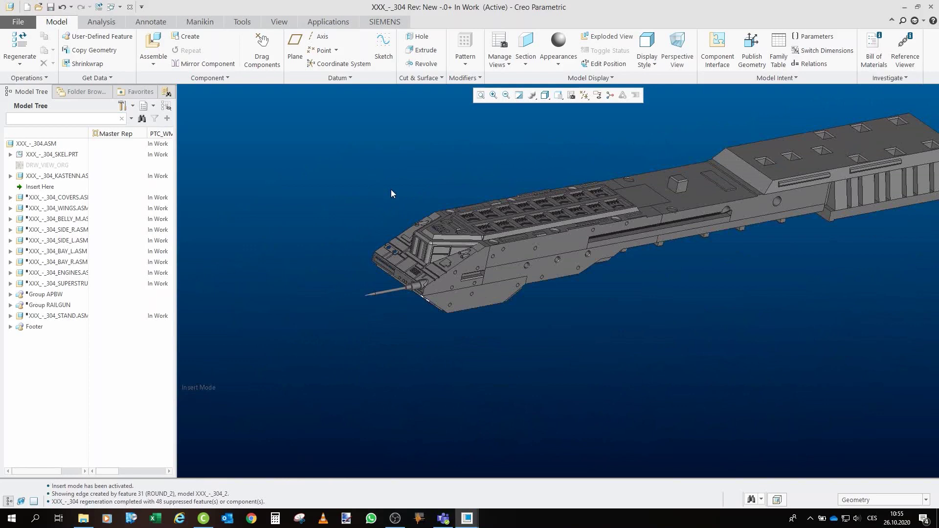
scroll(392, 189, up, 1)
middle_drag(537, 206, 530, 240)
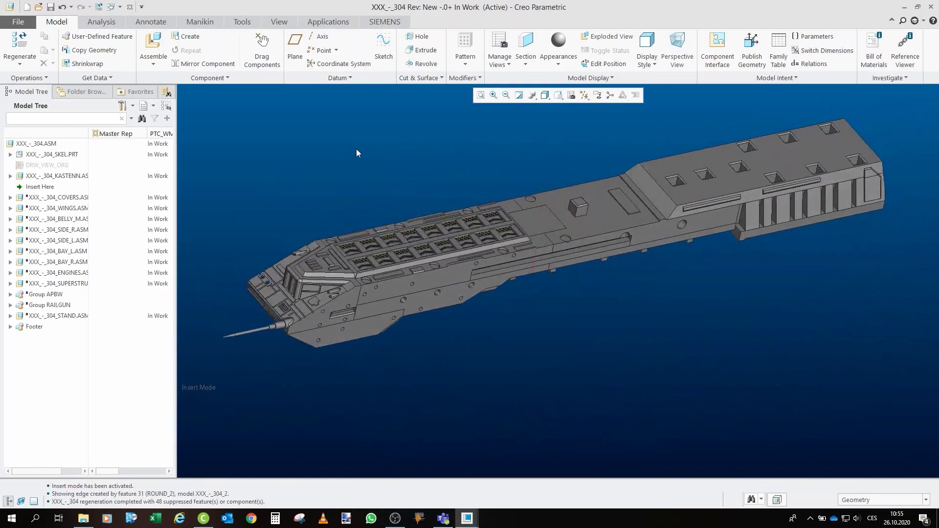
Expand the hull subassembly and locate parts 2, 2A, 2B and 2C on the model.
click(10, 176)
mouse_move(390, 207)
middle_down()
mouse_move(303, 285)
mouse_move(817, 244)
mouse_move(765, 261)
middle_up()
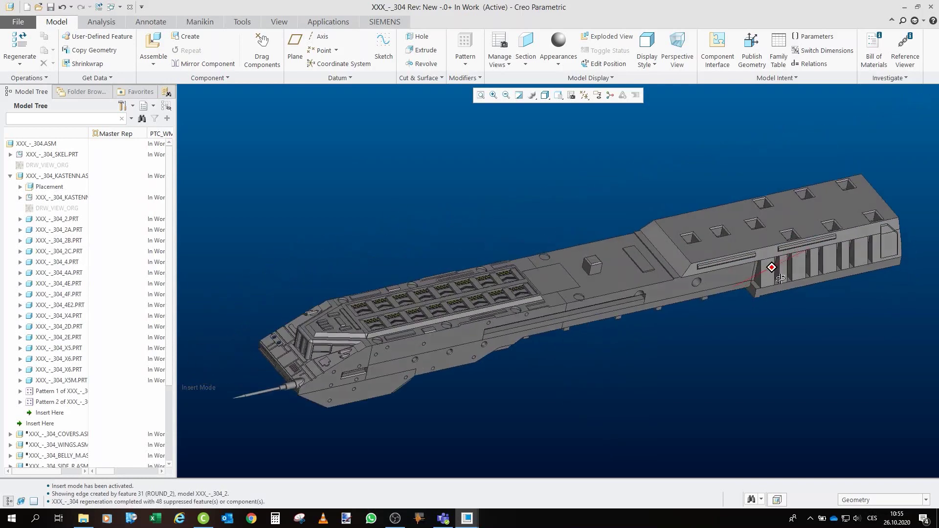
scroll(417, 185, up, 3)
scroll(371, 233, down, 4)
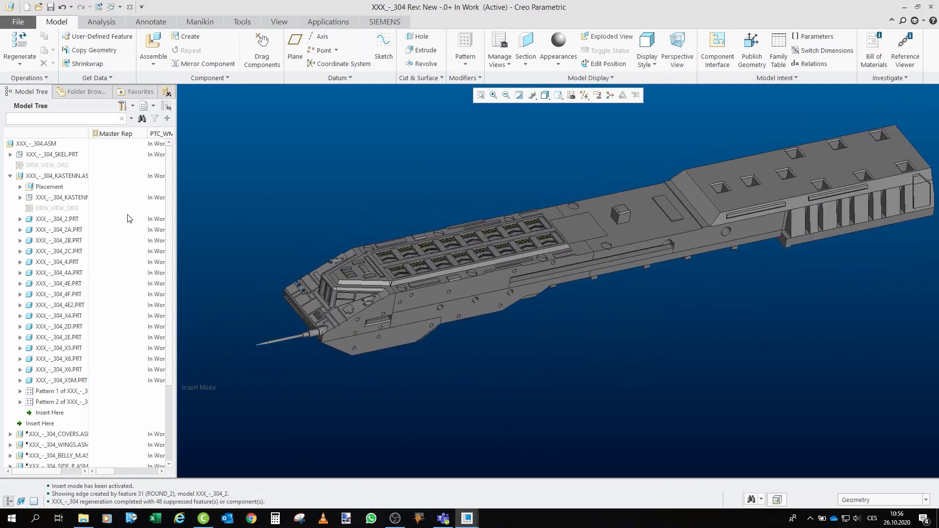
click(73, 220)
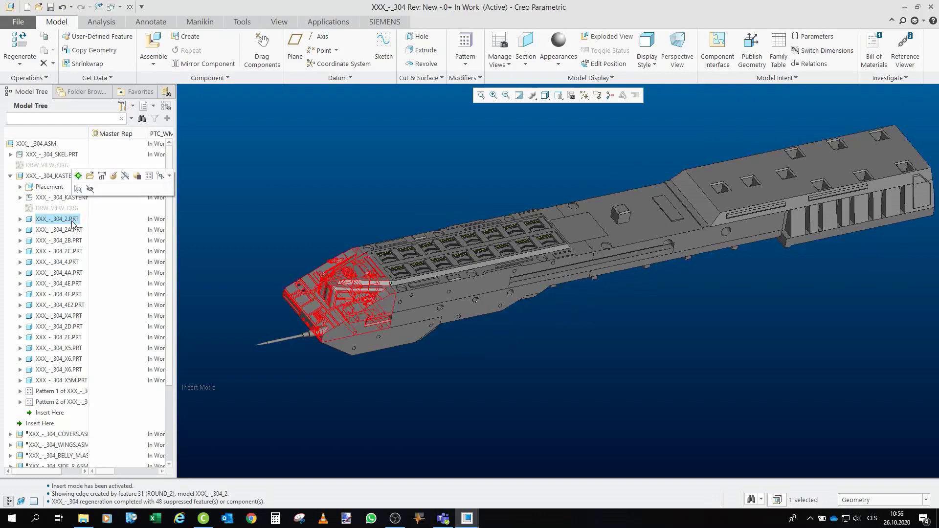
click(74, 231)
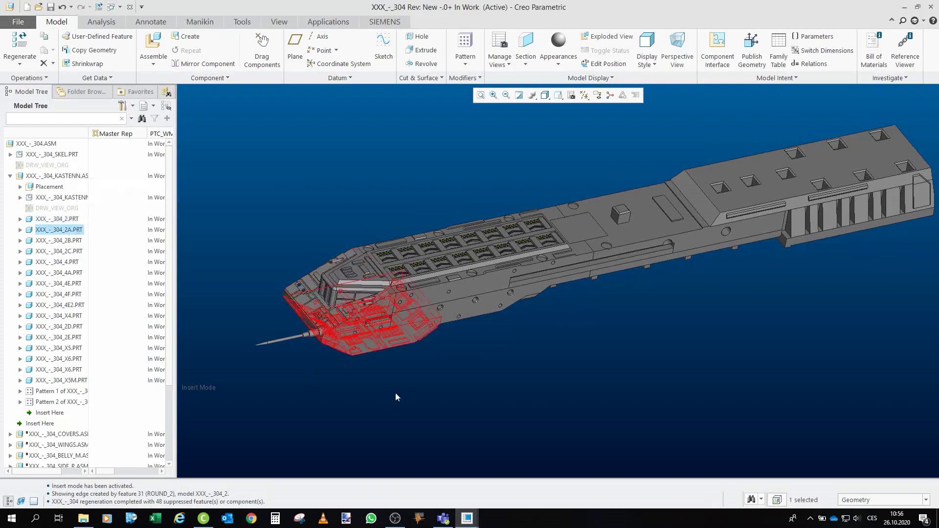
middle_drag(395, 396, 422, 357)
click(65, 241)
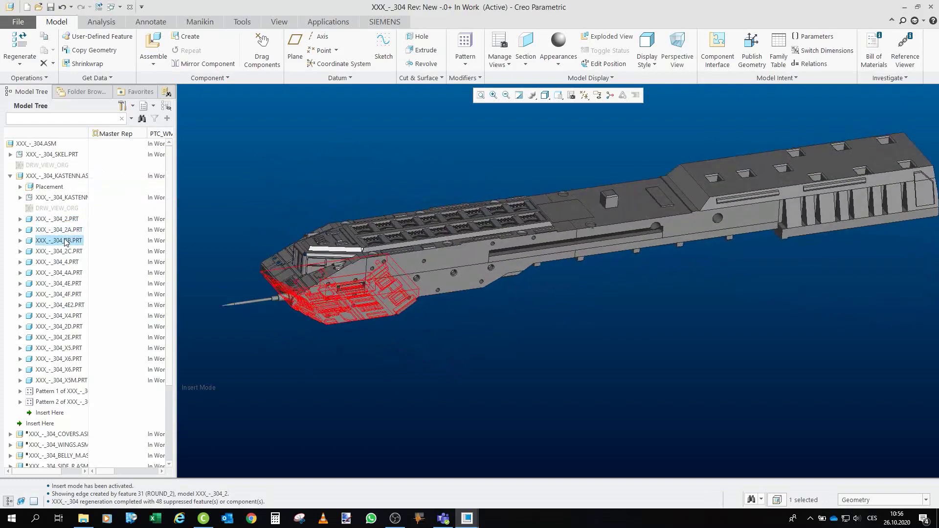
scroll(497, 234, up, 3)
scroll(419, 274, up, 2)
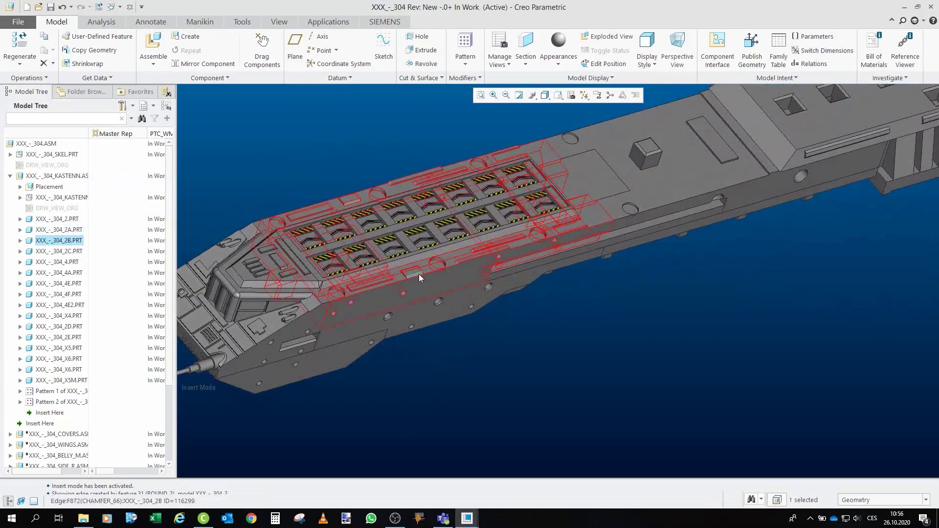
click(58, 251)
mouse_move(468, 321)
middle_down()
mouse_move(443, 282)
mouse_move(217, 340)
middle_up()
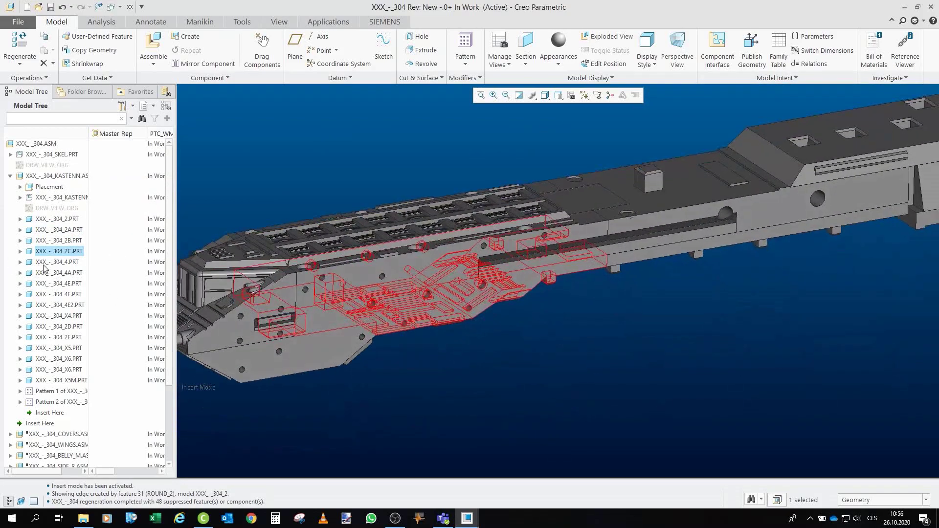
Locate parts 4, 4A, 4E, 4F and 4E2 on the hull.
click(55, 263)
mouse_move(543, 321)
middle_down()
mouse_move(518, 343)
mouse_move(372, 226)
middle_up()
scroll(373, 226, up, 5)
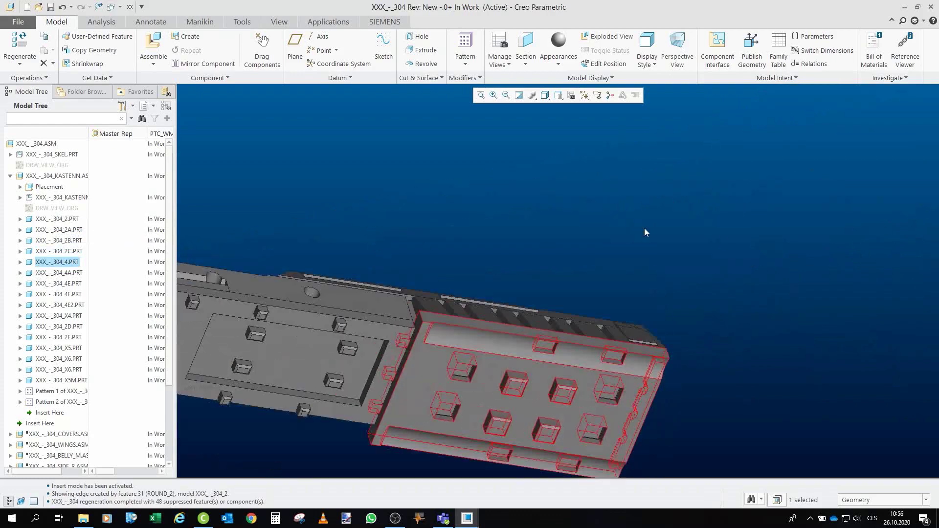
scroll(644, 232, down, 2)
click(58, 272)
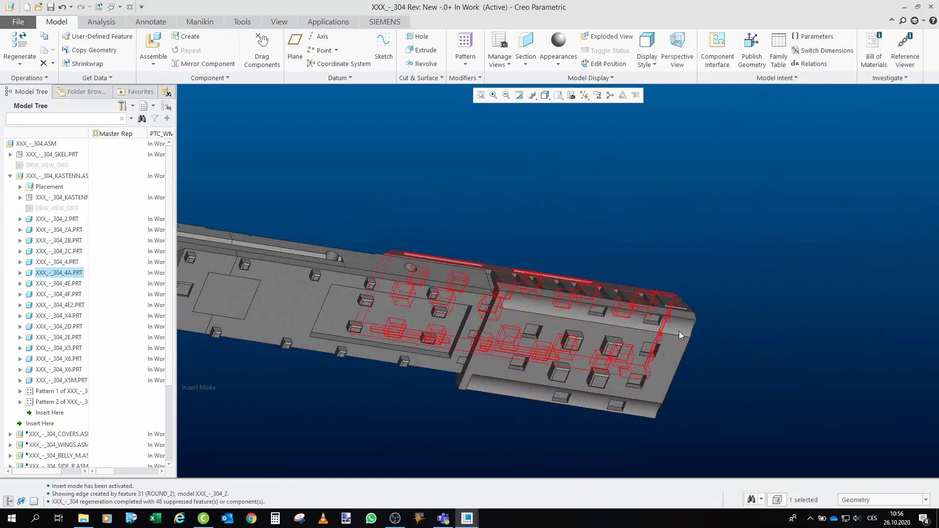
mouse_move(678, 335)
middle_down()
mouse_move(594, 373)
mouse_move(602, 386)
middle_up()
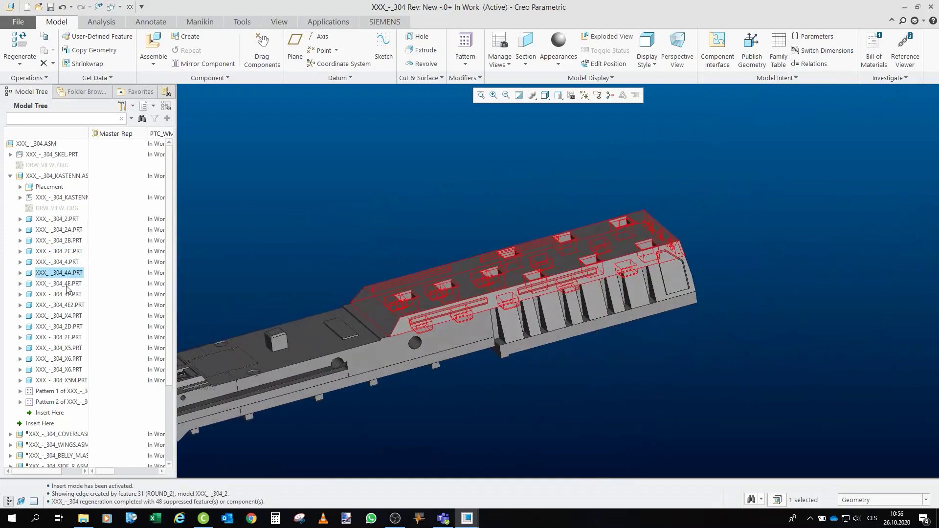
click(59, 284)
scroll(488, 335, down, 2)
scroll(488, 334, up, 3)
scroll(498, 324, up, 2)
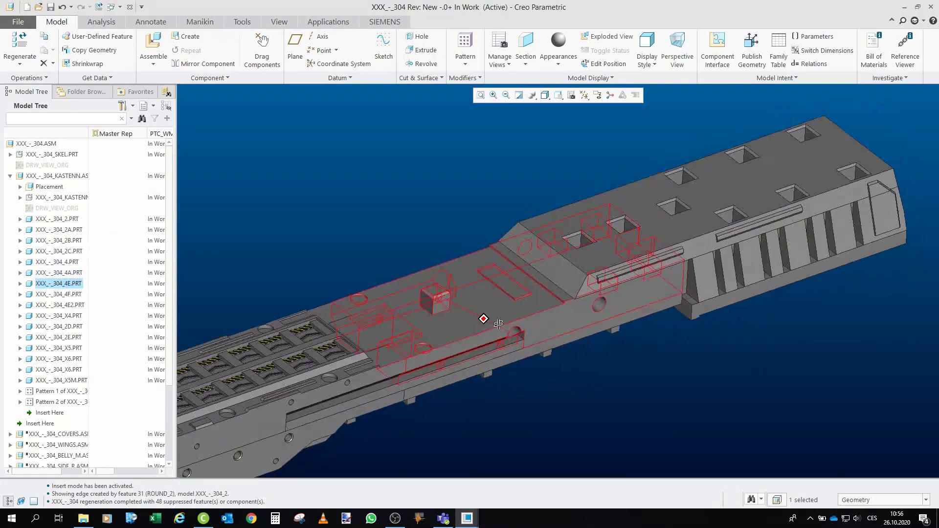
scroll(498, 323, down, 2)
click(60, 296)
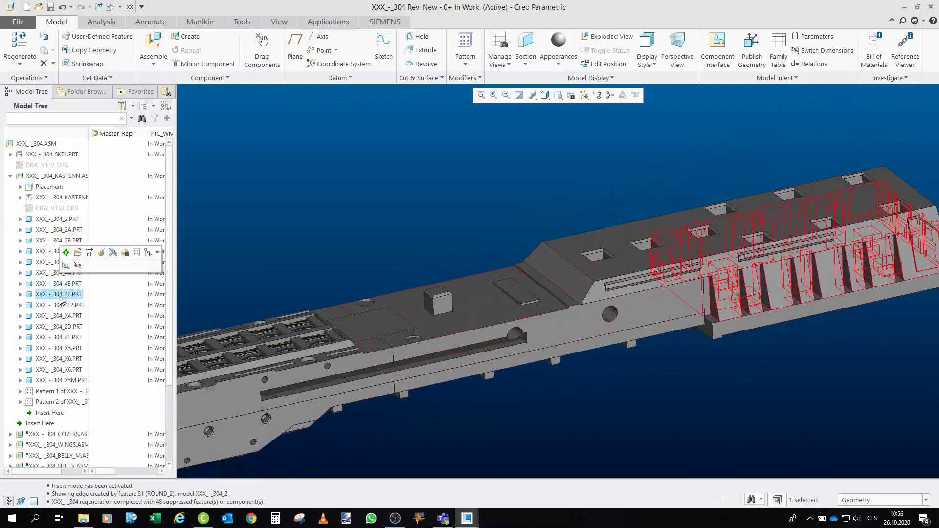
mouse_move(220, 293)
middle_down()
mouse_move(721, 284)
mouse_move(710, 245)
middle_up()
key(Down)
scroll(710, 245, down, 2)
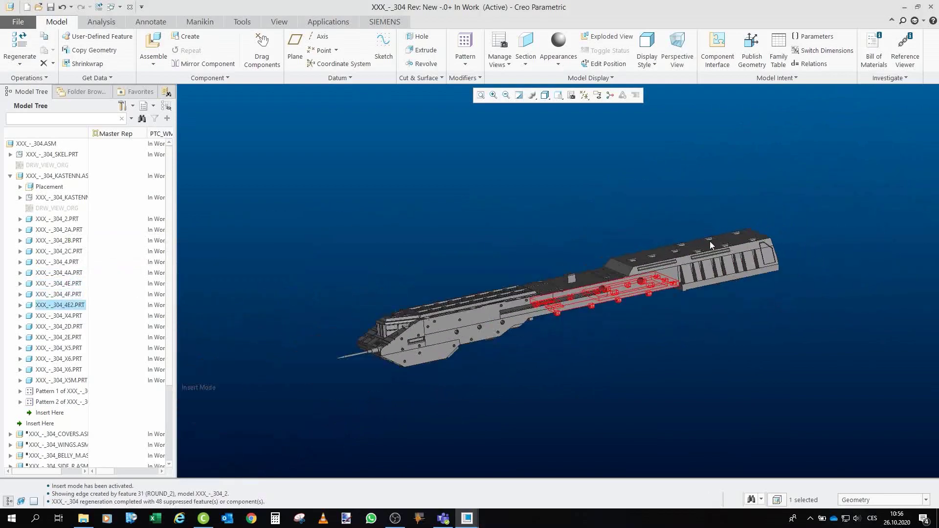
scroll(709, 241, up, 3)
scroll(632, 268, up, 1)
scroll(633, 237, down, 2)
scroll(543, 322, up, 2)
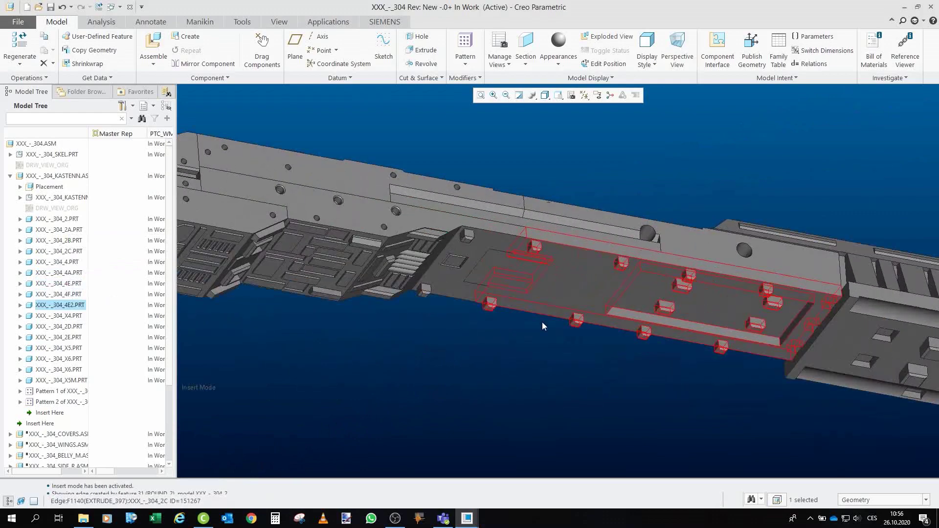
scroll(542, 326, down, 2)
scroll(493, 242, down, 2)
scroll(459, 303, down, 2)
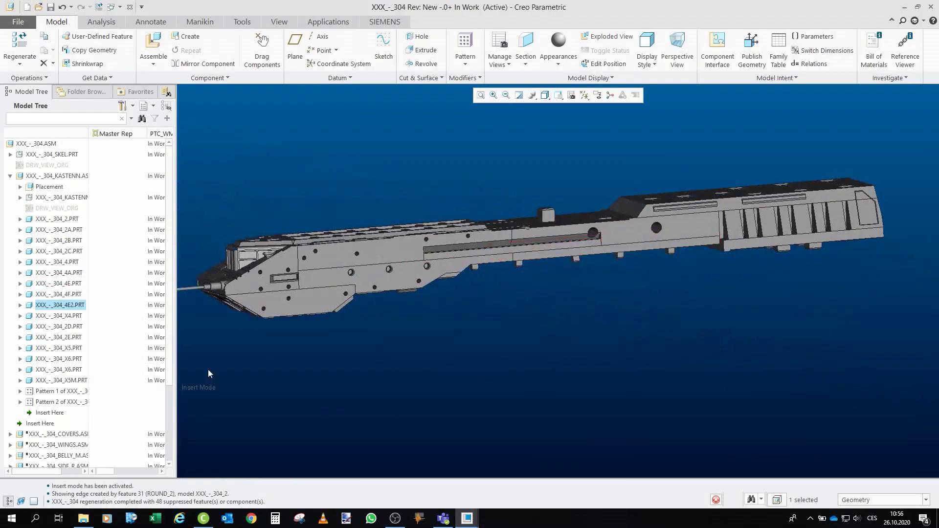
Inspect the X4 part from above and from the side, picking its top surface.
click(58, 316)
scroll(465, 213, up, 3)
scroll(624, 300, up, 2)
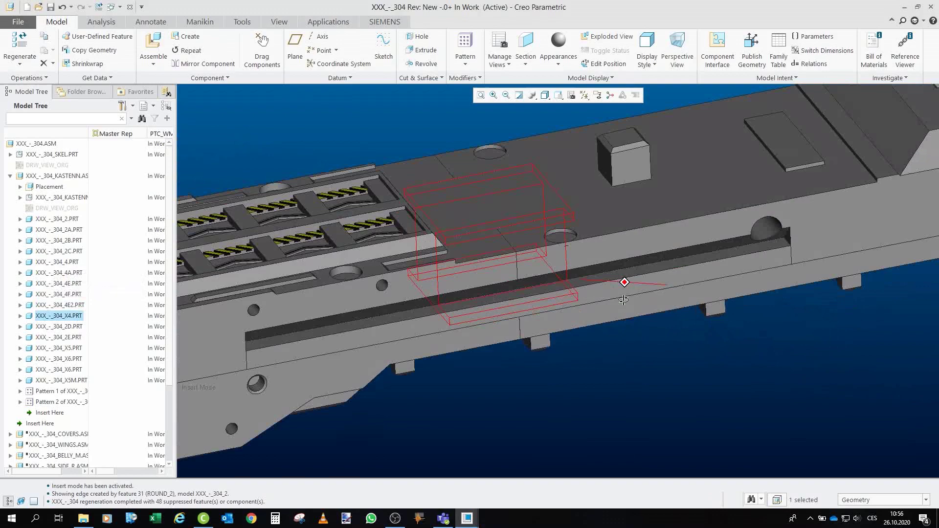
middle_drag(623, 299, 517, 130)
click(518, 196)
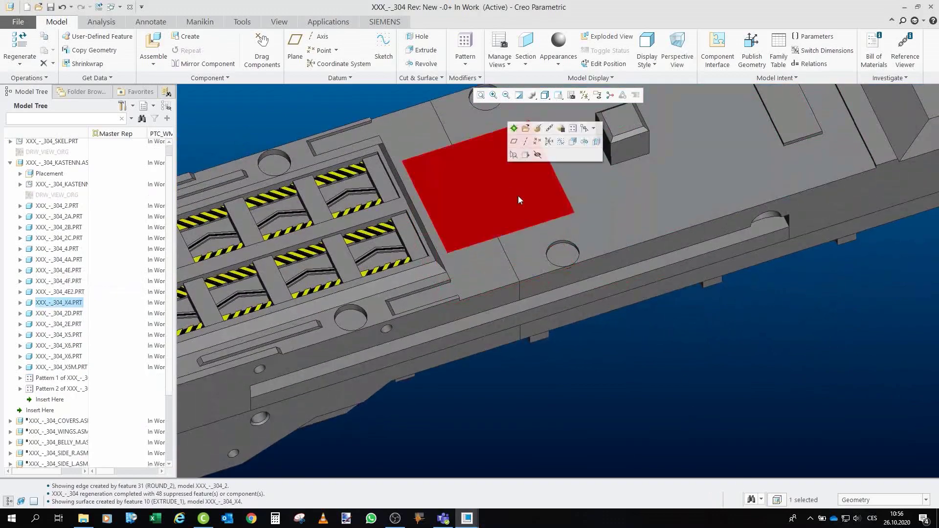
scroll(518, 196, down, 3)
middle_drag(517, 195, 41, 415)
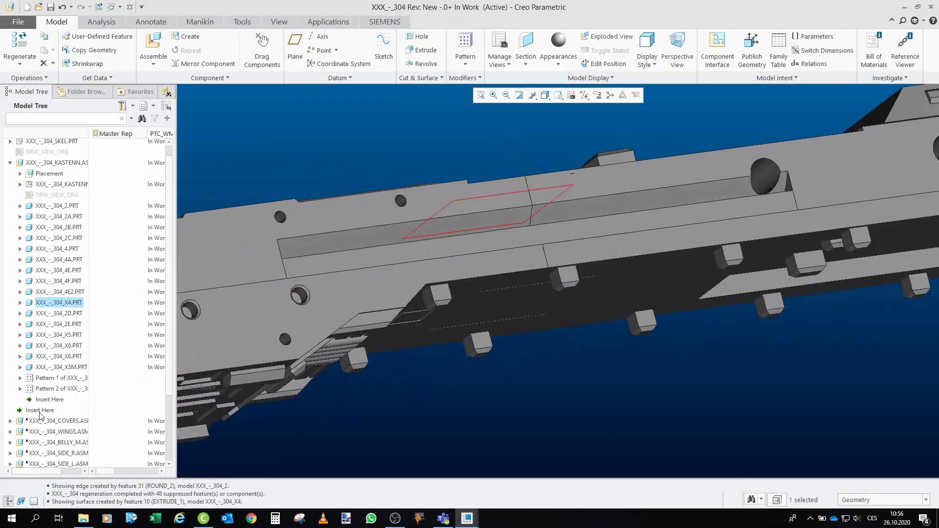
click(59, 303)
mouse_move(514, 242)
middle_down()
mouse_move(491, 259)
mouse_move(598, 202)
mouse_move(466, 232)
middle_up()
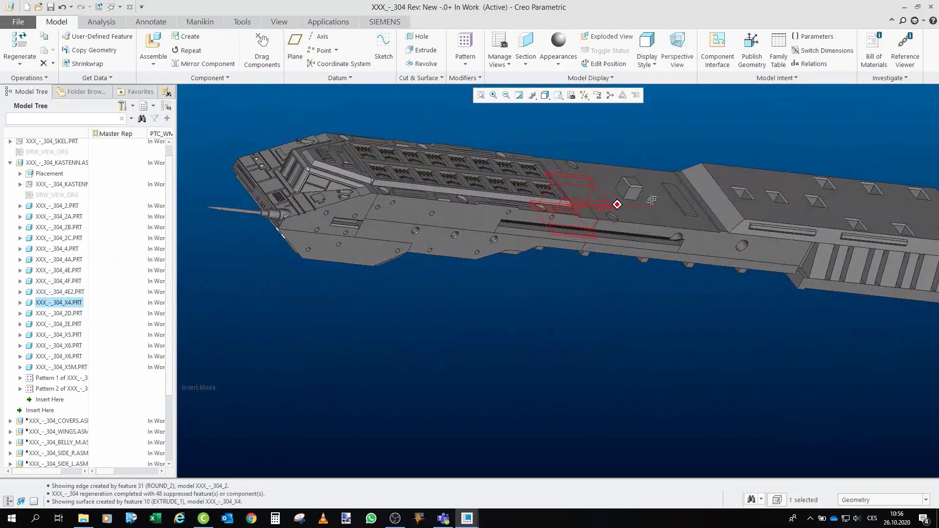
Locate the 2D front pin and the 2E grille parts near the hull's nose.
click(71, 313)
middle_drag(515, 352, 595, 394)
scroll(190, 251, up, 2)
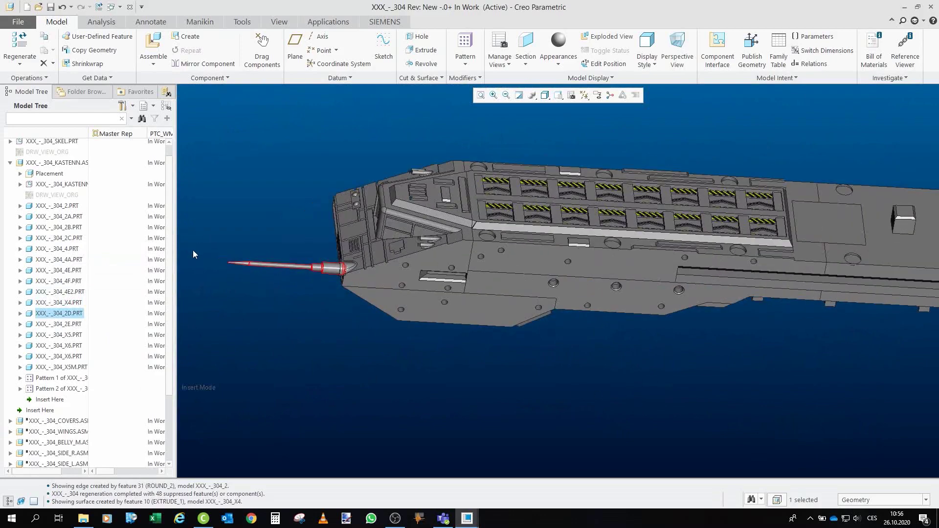
click(69, 328)
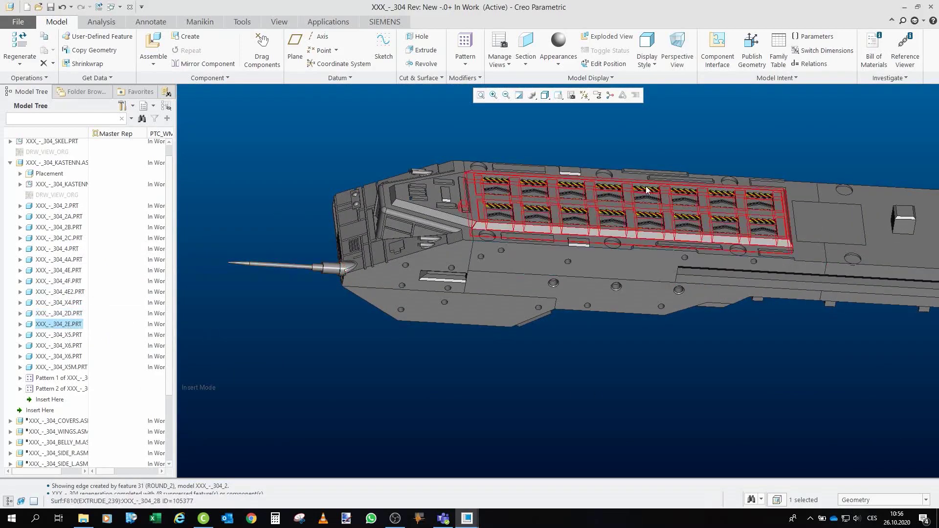
scroll(514, 257, up, 2)
middle_drag(514, 257, 448, 161)
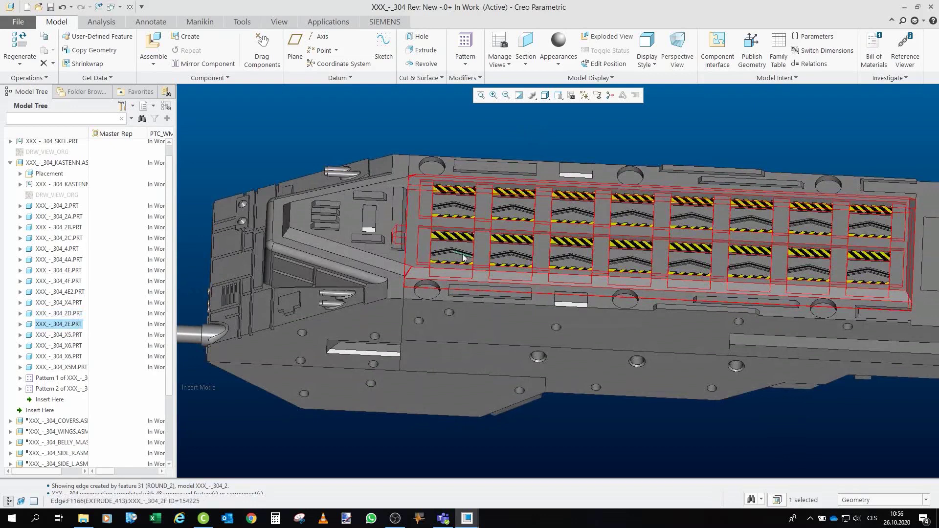
scroll(522, 222, down, 2)
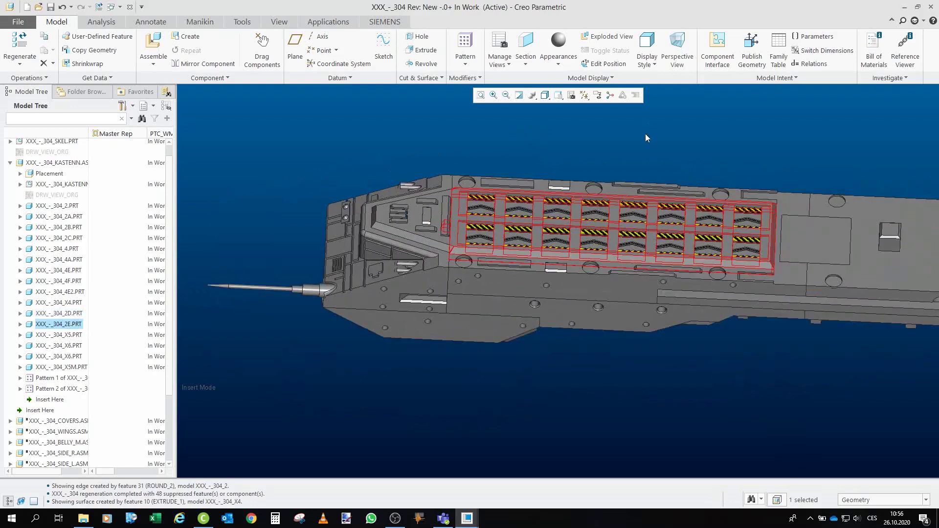
click(646, 137)
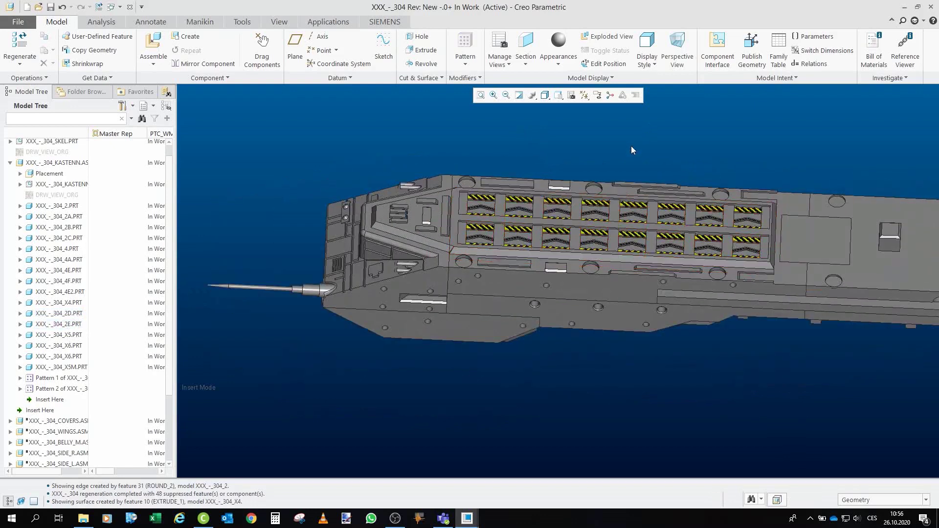
Locate the X5 part and the X5M rail part on the hull.
click(73, 338)
mouse_move(297, 342)
middle_down()
mouse_move(528, 263)
mouse_move(78, 347)
middle_up()
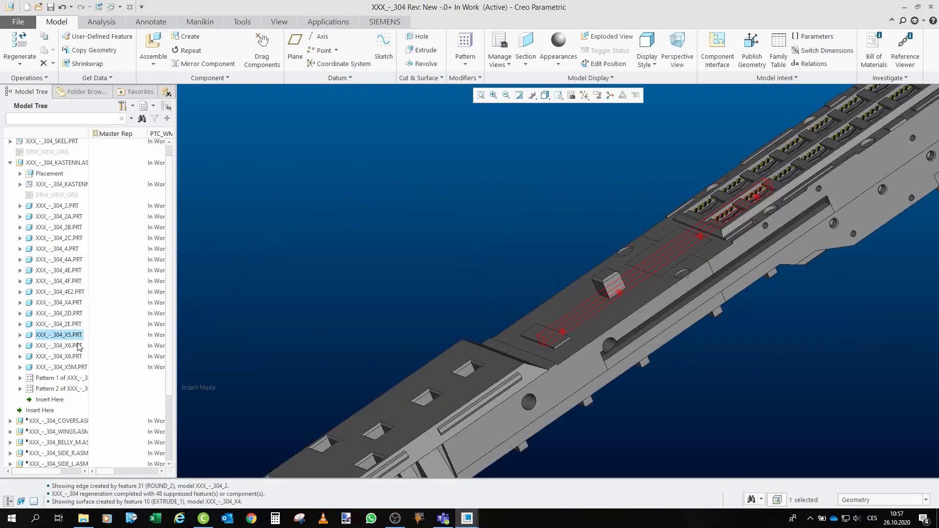
click(81, 371)
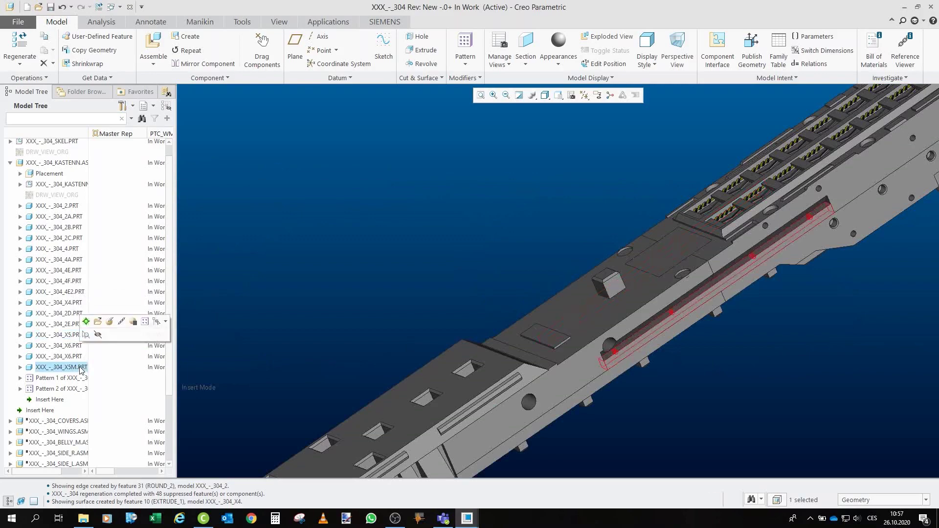
middle_drag(563, 265, 752, 273)
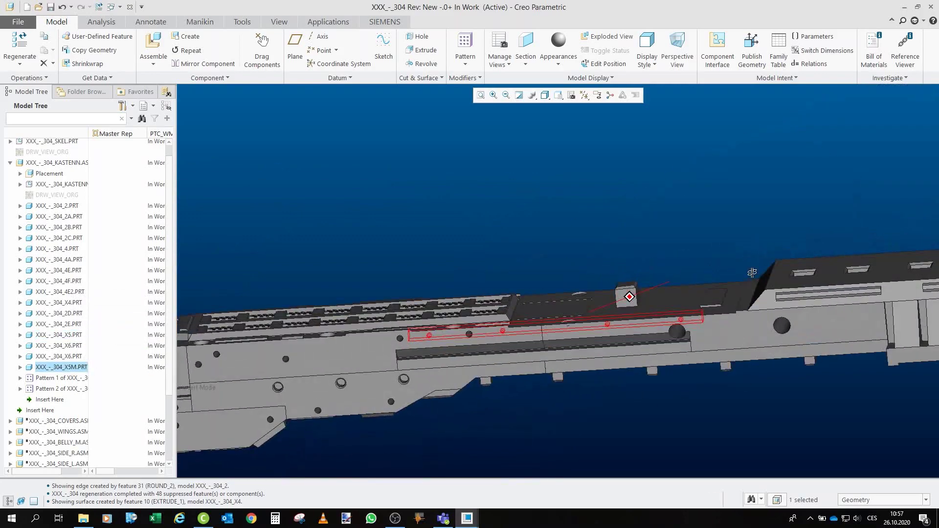
click(568, 198)
scroll(570, 294, up, 5)
scroll(570, 294, down, 5)
scroll(592, 296, down, 3)
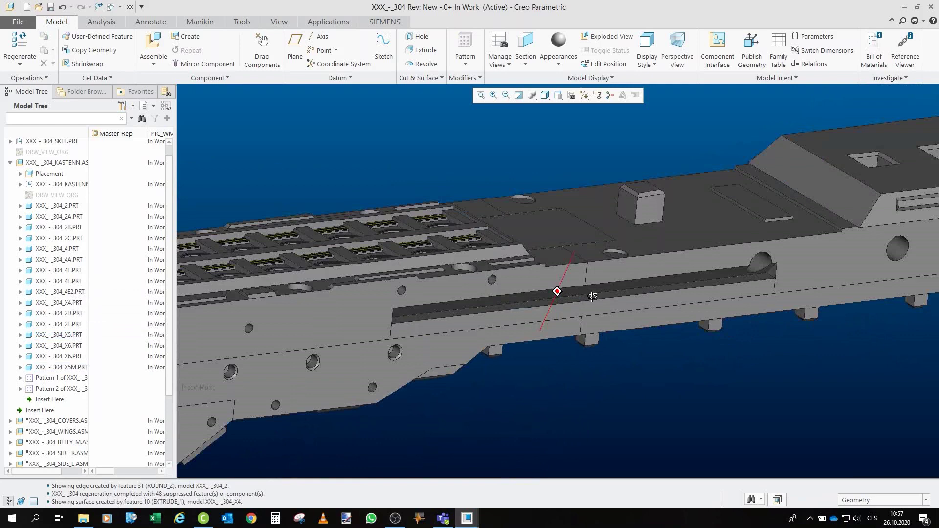
scroll(592, 295, up, 3)
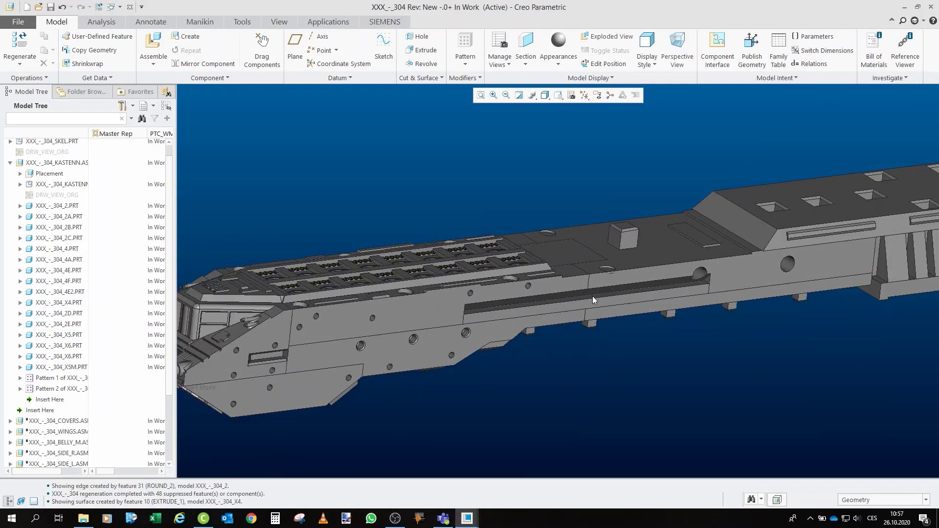
Locate both X6 parts, viewing the nose and underside.
click(61, 346)
scroll(303, 314, up, 2)
scroll(353, 291, down, 5)
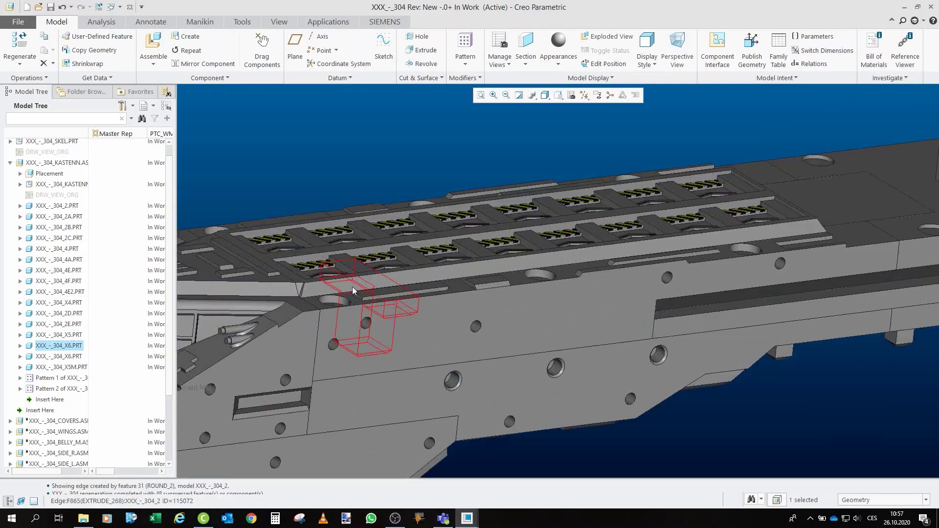
scroll(353, 291, up, 2)
scroll(353, 291, down, 3)
click(75, 356)
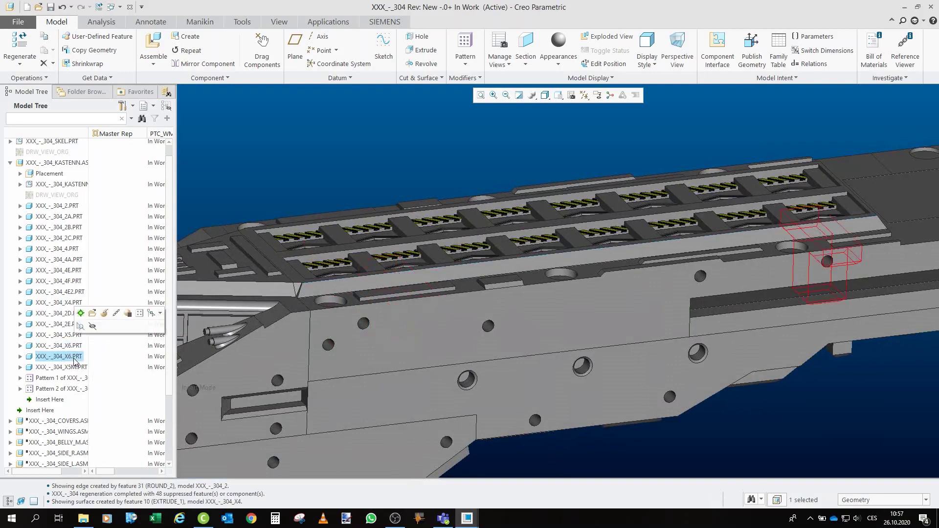
scroll(795, 234, up, 3)
mouse_move(794, 234)
middle_down()
mouse_move(777, 210)
mouse_move(729, 193)
middle_up()
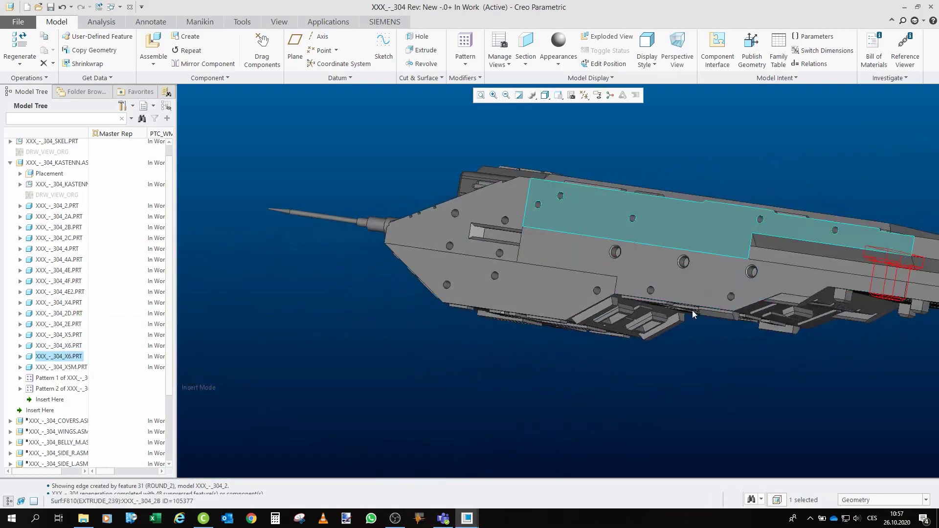
mouse_move(692, 310)
middle_down()
mouse_move(633, 360)
mouse_move(703, 219)
middle_up()
click(633, 360)
scroll(701, 219, down, 3)
scroll(469, 304, down, 2)
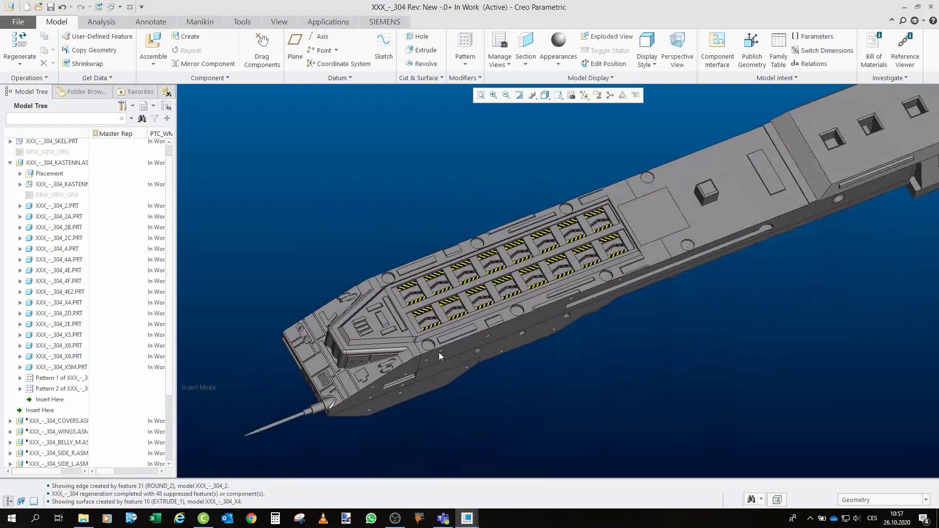
scroll(439, 356, down, 2)
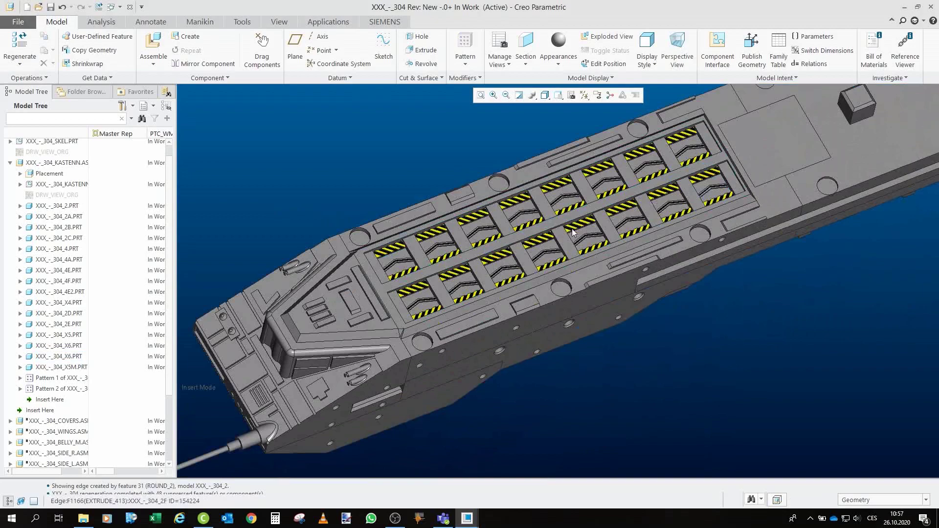
scroll(360, 293, up, 2)
middle_drag(366, 291, 488, 289)
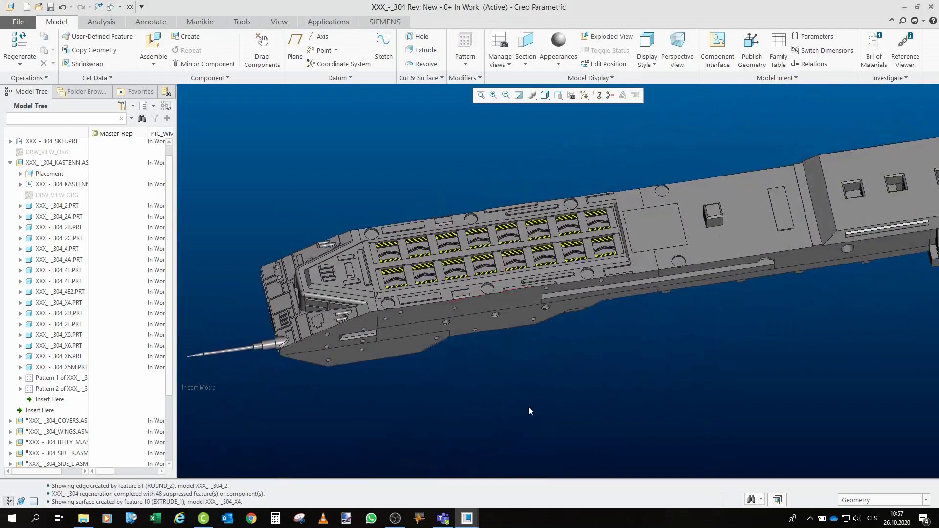
scroll(477, 279, down, 3)
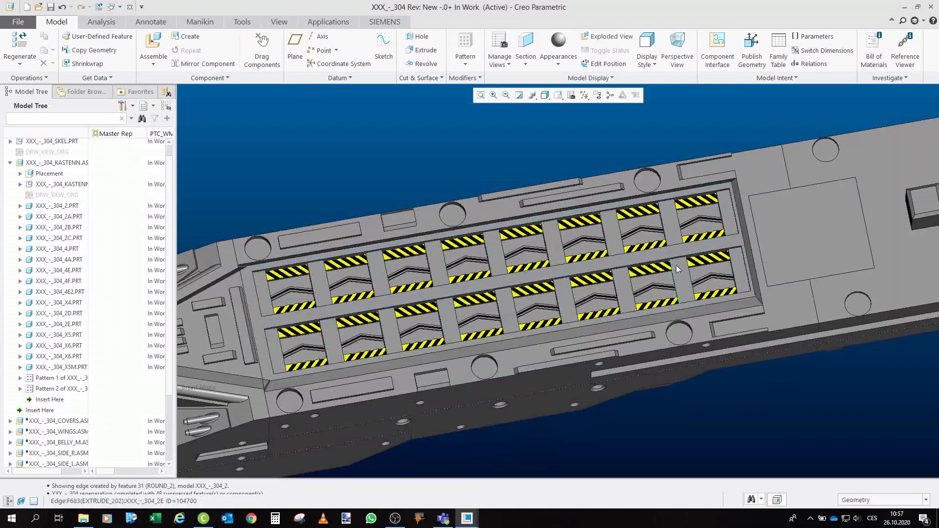
scroll(682, 275, up, 2)
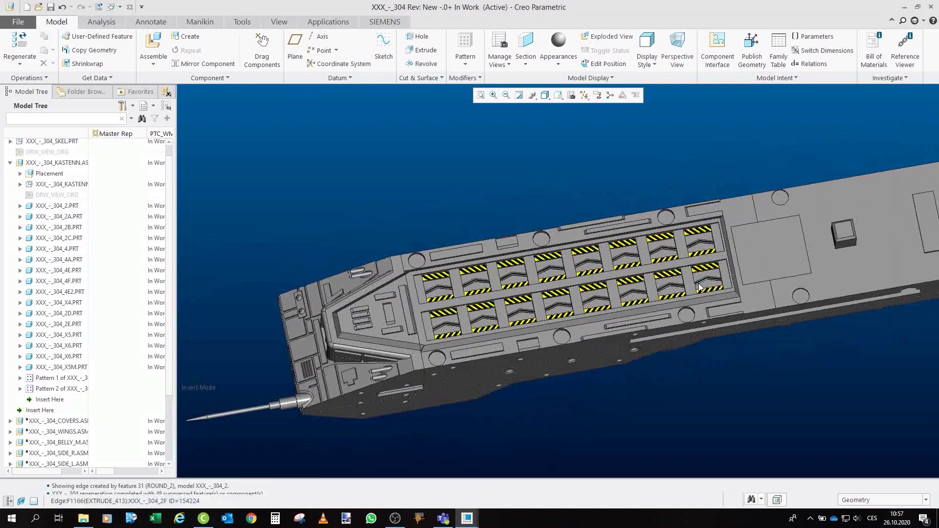
scroll(514, 281, up, 2)
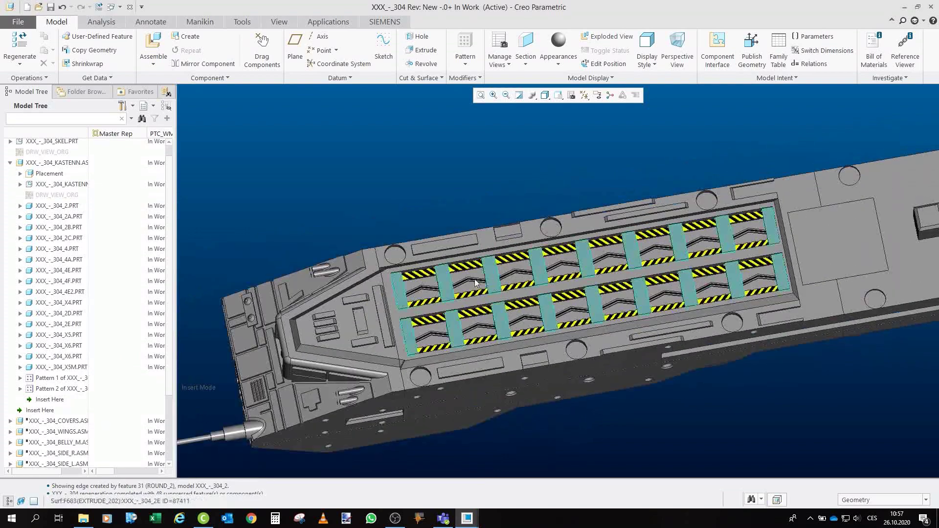
scroll(660, 250, down, 1)
mouse_move(596, 243)
middle_down()
mouse_move(593, 254)
mouse_move(592, 245)
middle_up()
scroll(609, 221, down, 2)
middle_drag(730, 293, 725, 286)
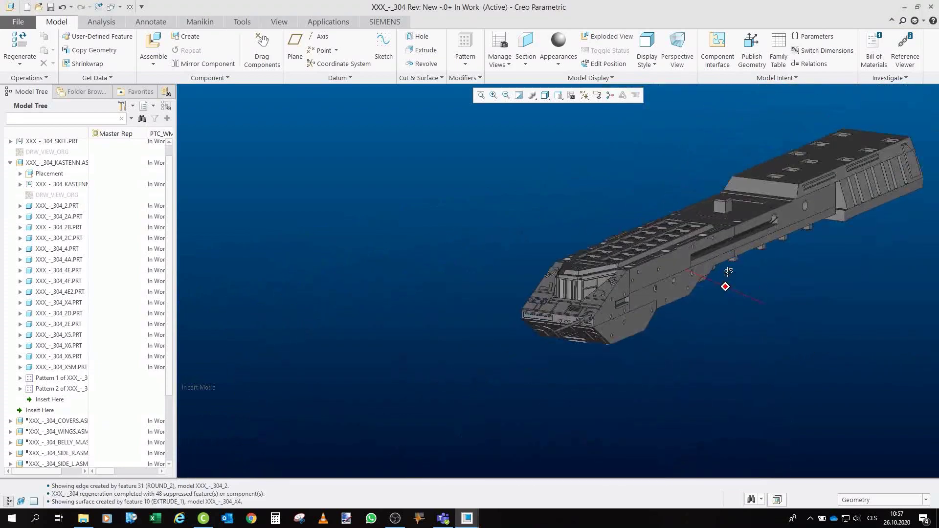
scroll(639, 142, down, 2)
scroll(667, 252, up, 2)
scroll(706, 221, up, 2)
mouse_move(706, 220)
middle_down()
mouse_move(710, 213)
mouse_move(707, 225)
middle_up()
scroll(704, 219, up, 3)
scroll(705, 221, down, 3)
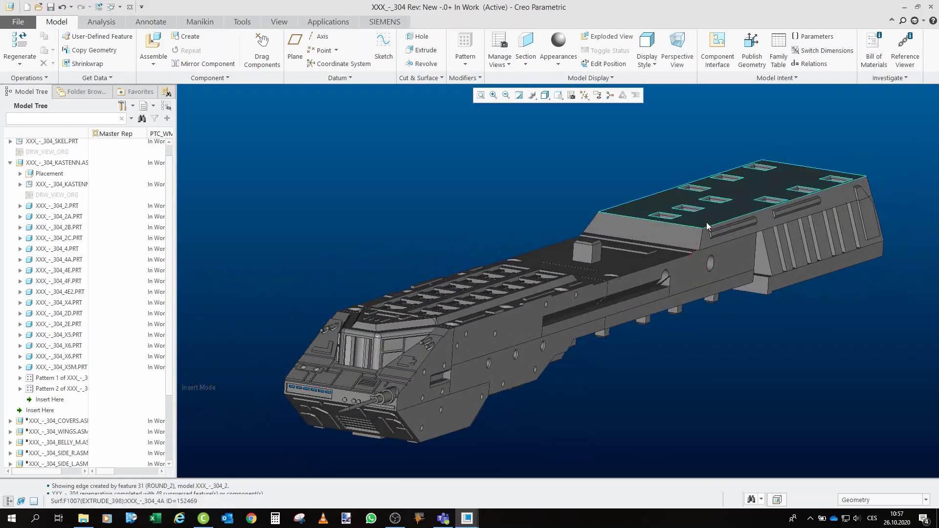